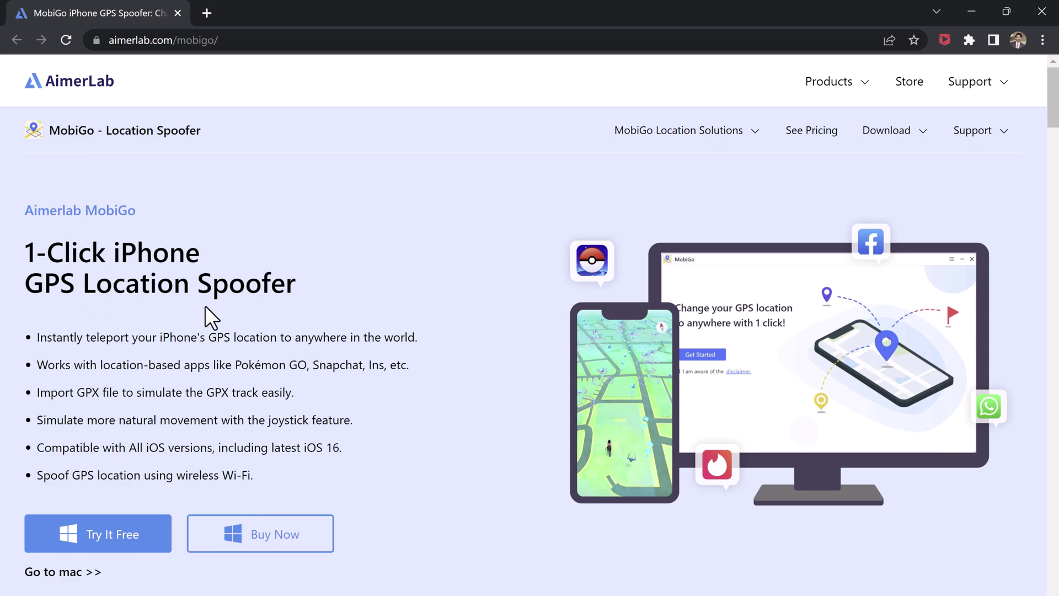
pyautogui.scroll(-2, 205, 307)
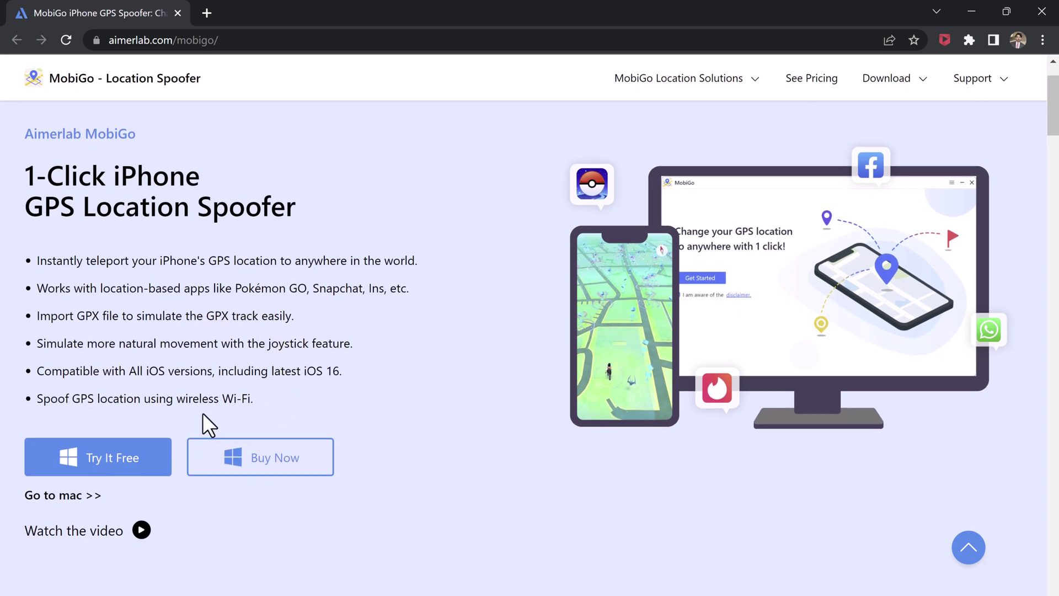
pyautogui.scroll(-8, 203, 412)
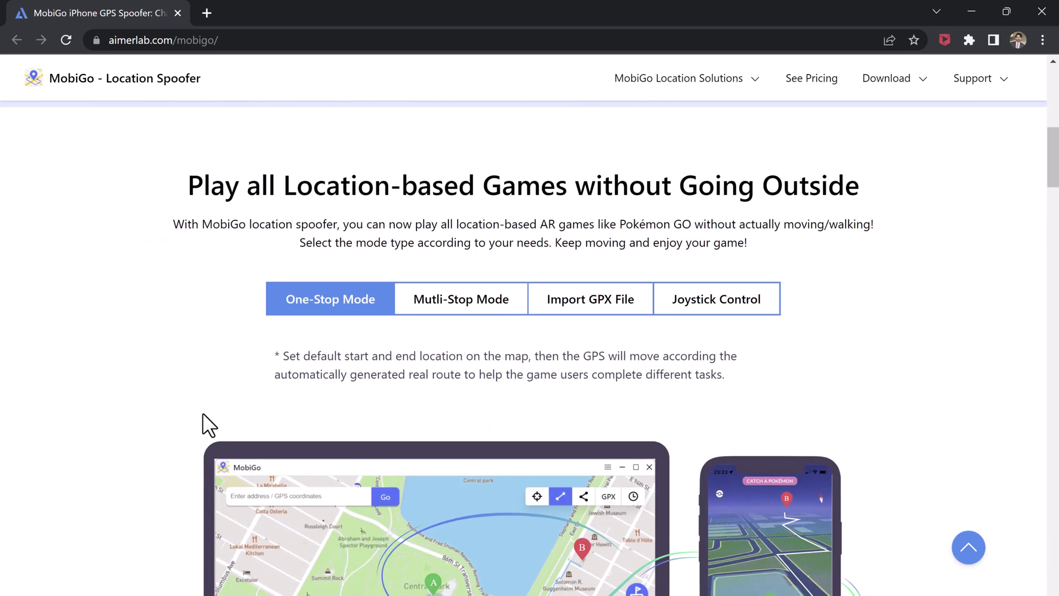
pyautogui.scroll(-5, 203, 413)
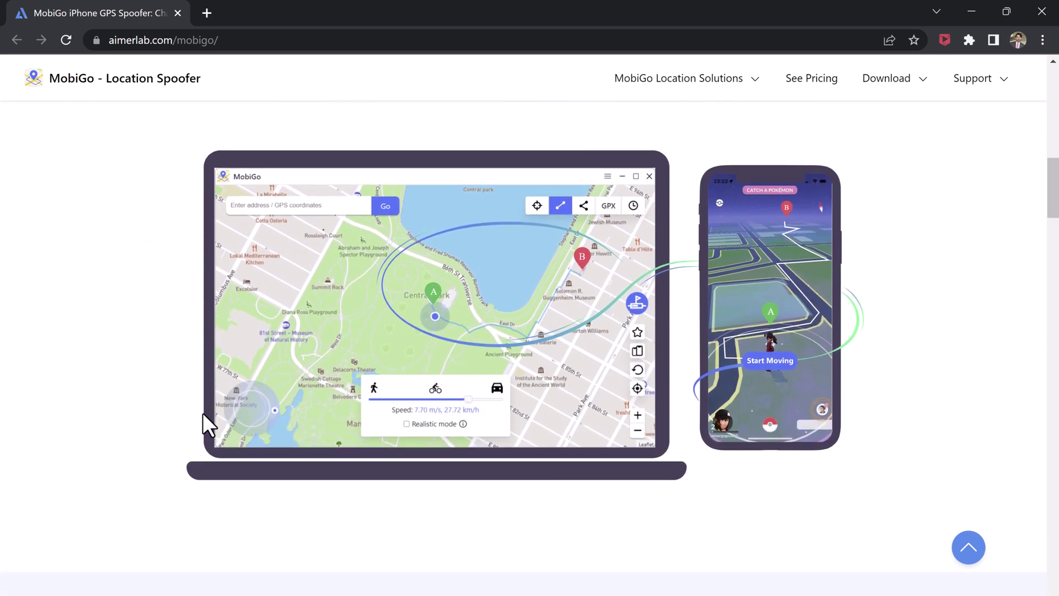
pyautogui.scroll(-9, 203, 412)
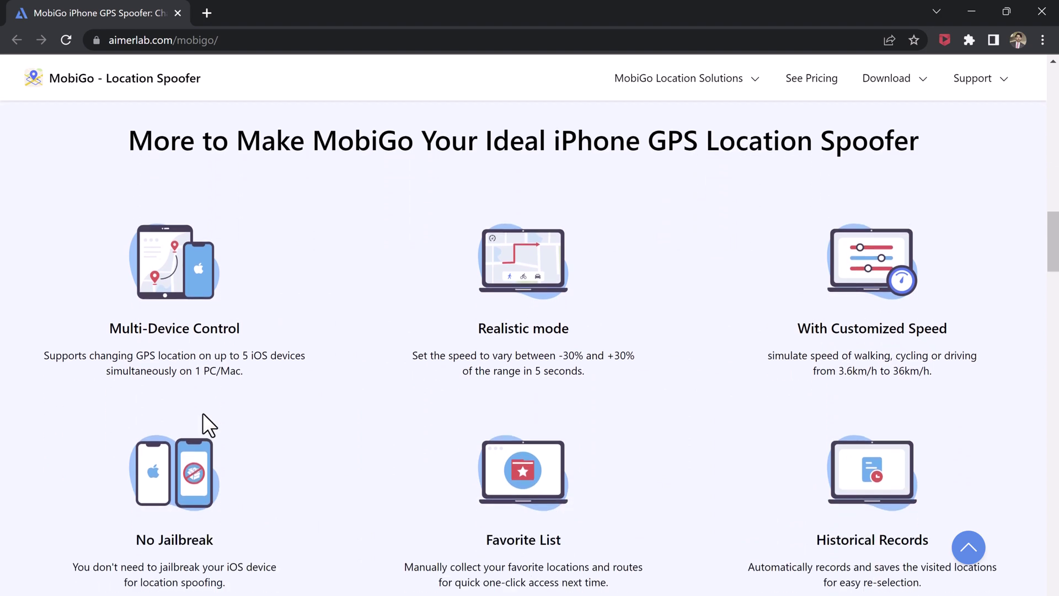
pyautogui.scroll(-1, 350, 479)
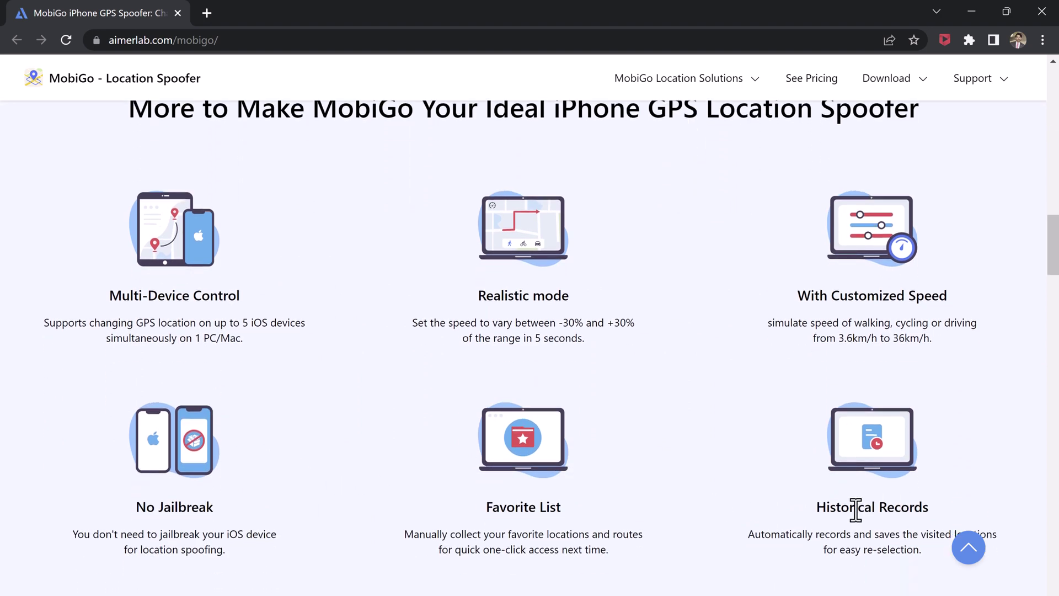
pyautogui.scroll(-12, 827, 529)
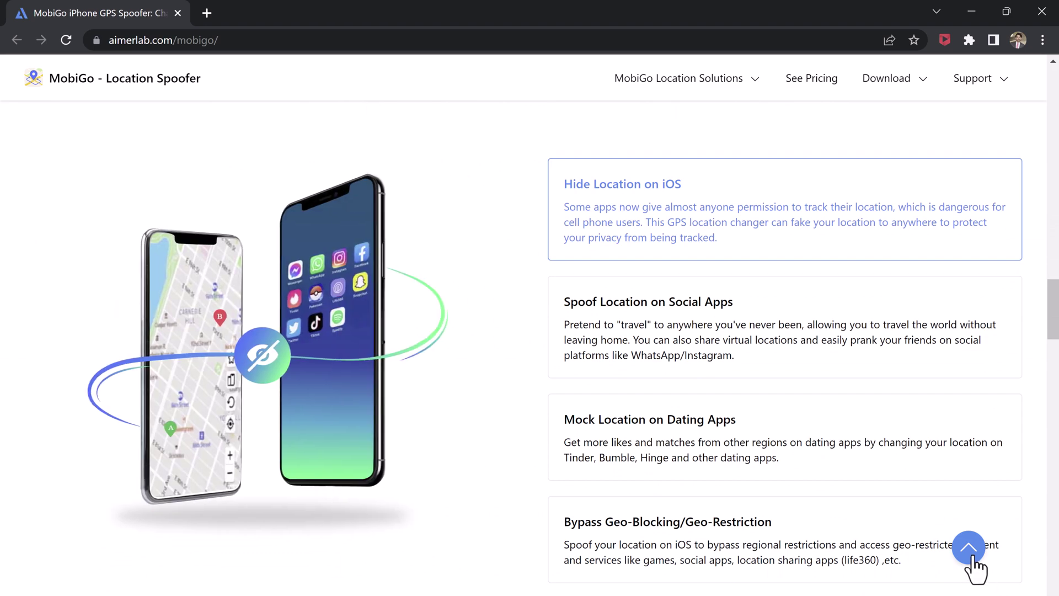
pyautogui.click(971, 556)
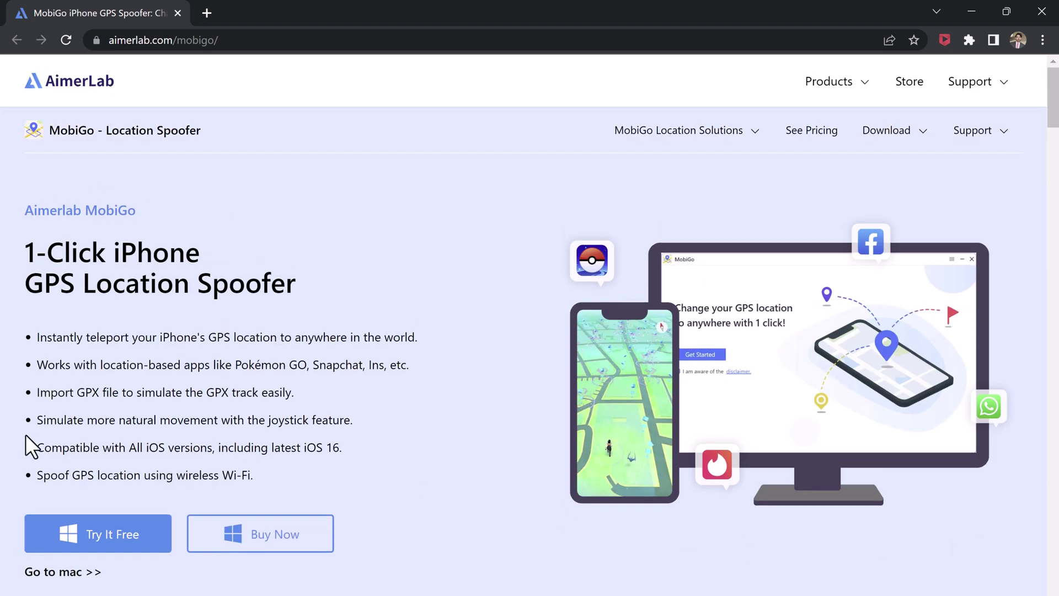
pyautogui.scroll(-2, 28, 454)
# Start the MobiGo free trial and connect the iPhone over USB to show its location.
pyautogui.click(51, 410)
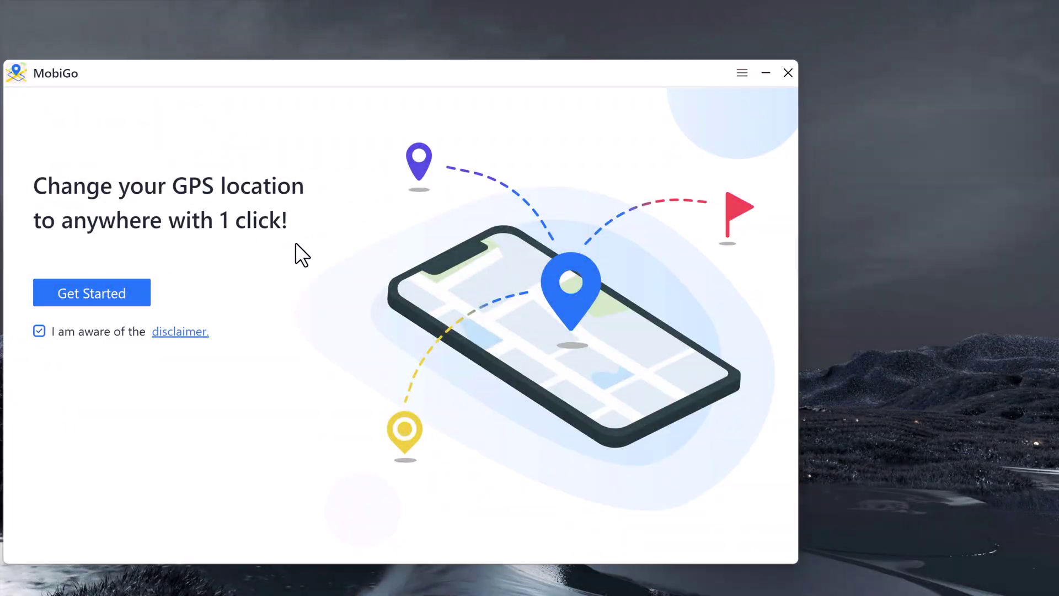
pyautogui.click(130, 293)
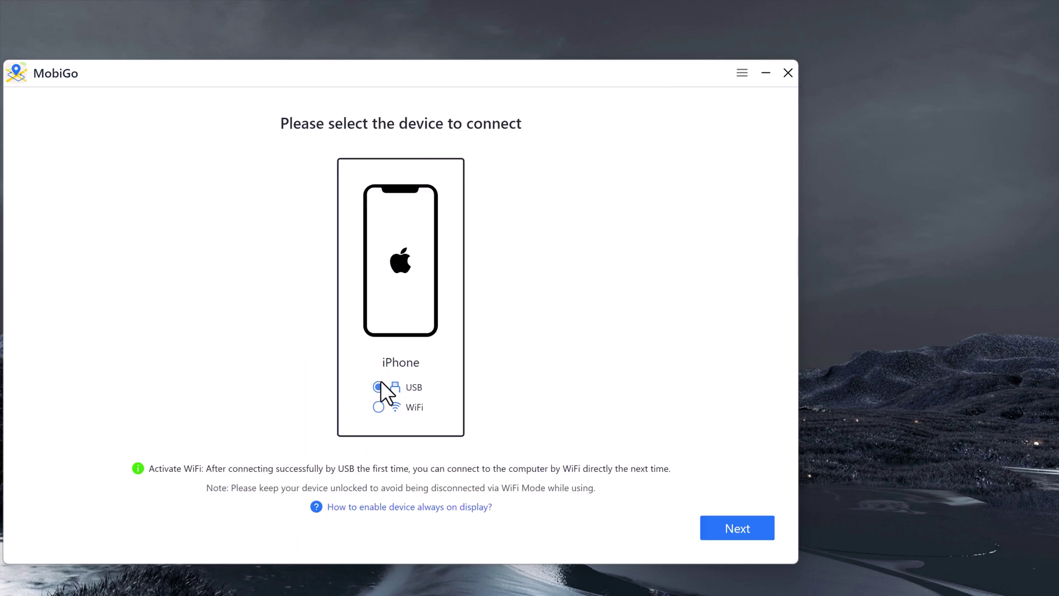
pyautogui.click(750, 528)
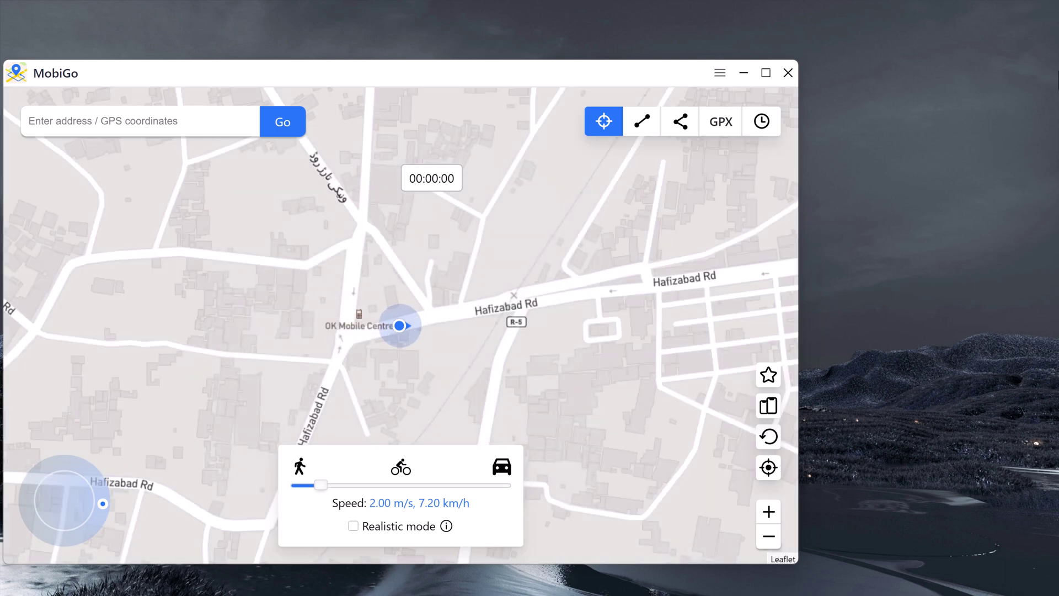
pyautogui.scroll(1, 466, 329)
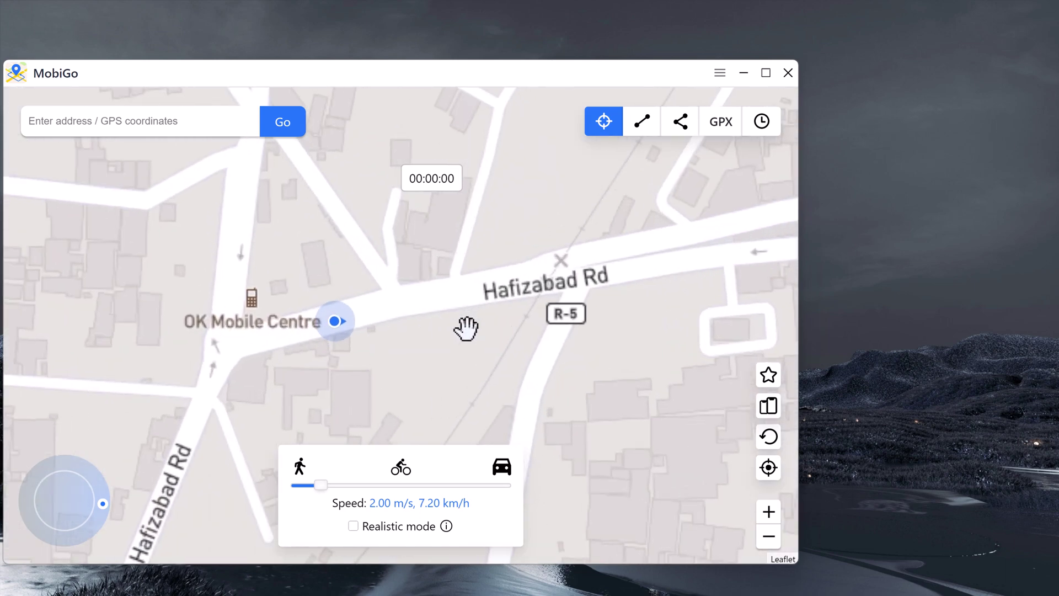
pyautogui.scroll(-1, 441, 322)
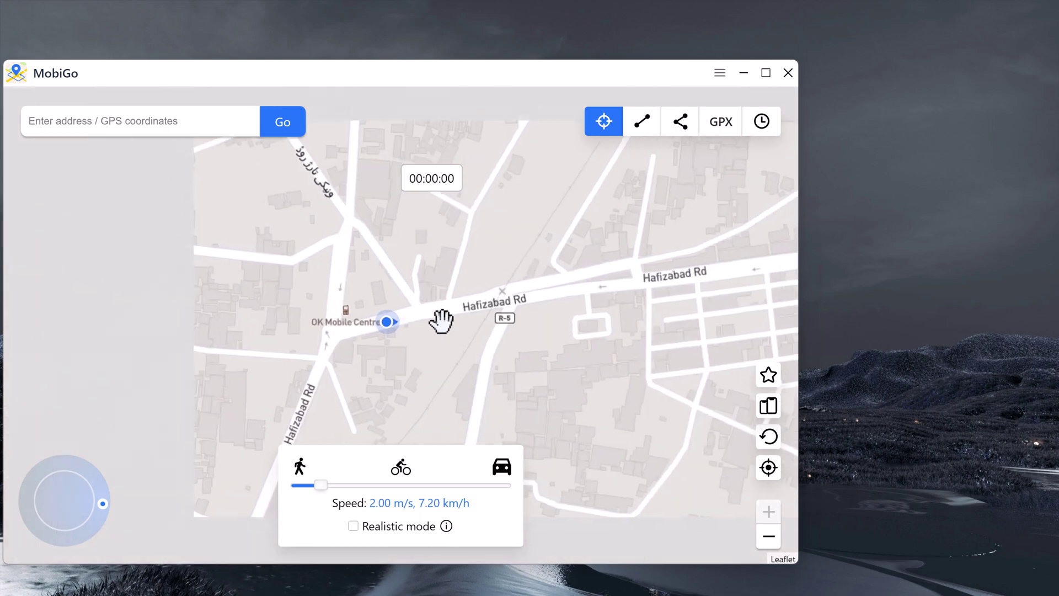
pyautogui.scroll(-1, 441, 321)
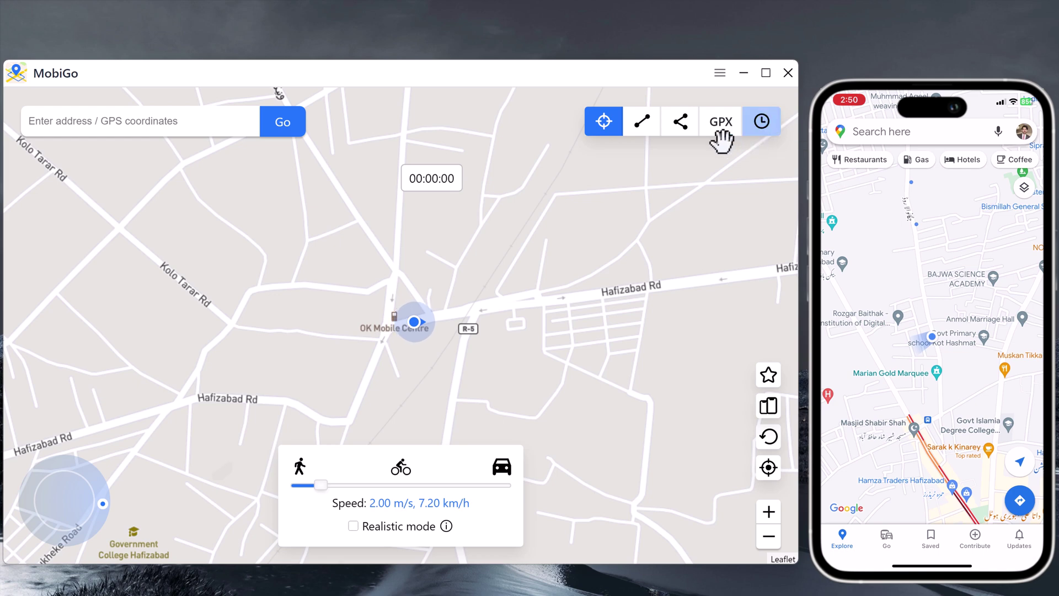
pyautogui.click(191, 125)
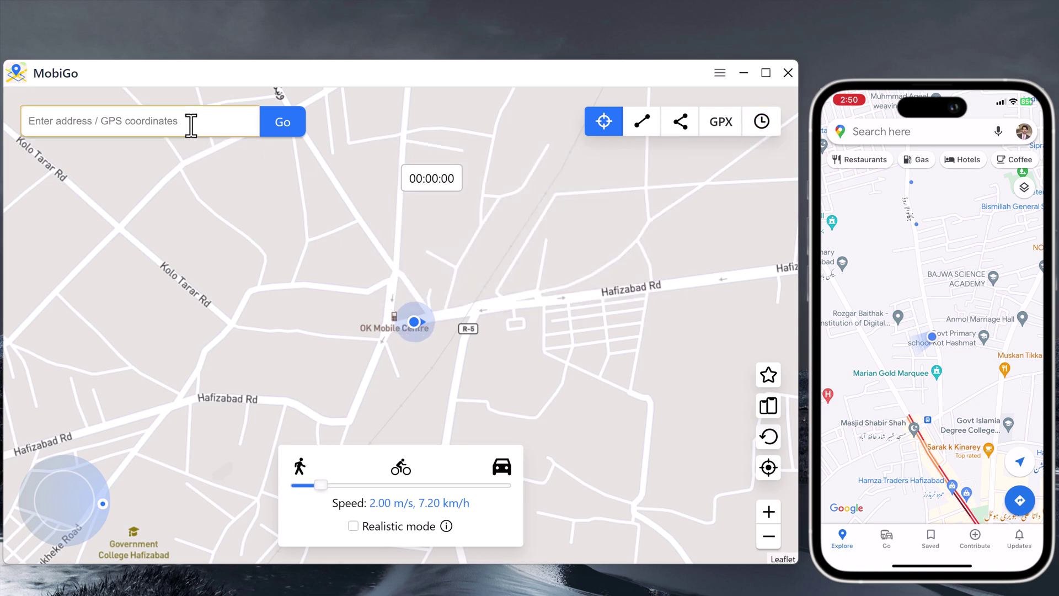
pyautogui.write('paris')
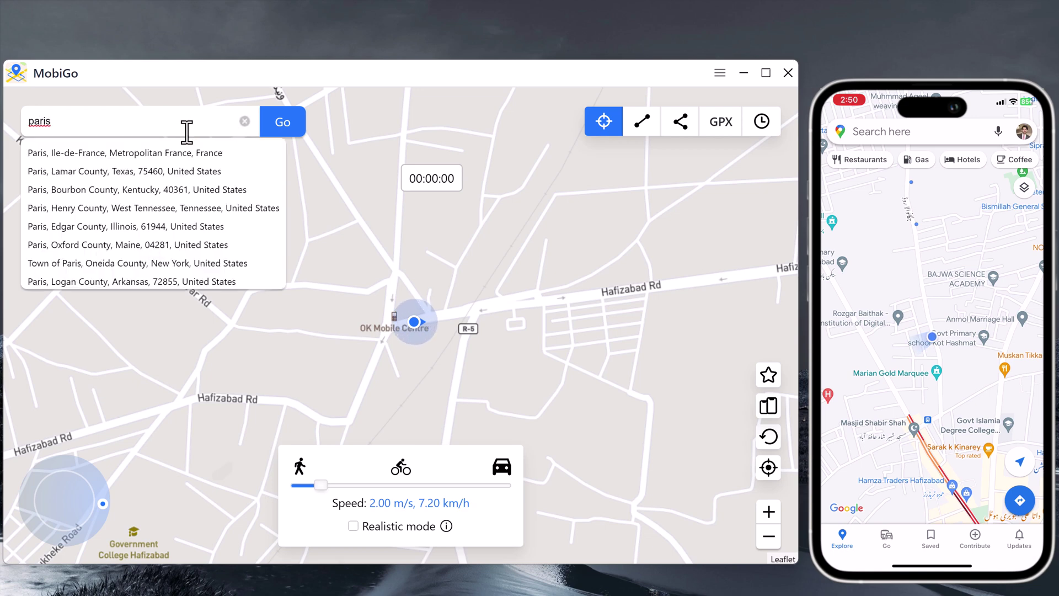
pyautogui.click(220, 157)
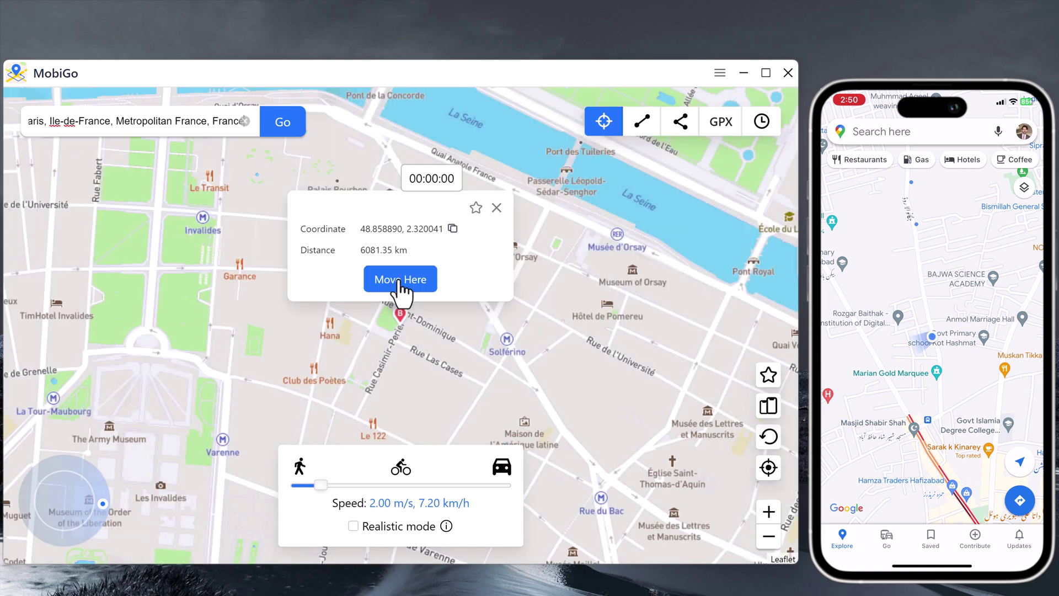
pyautogui.click(398, 280)
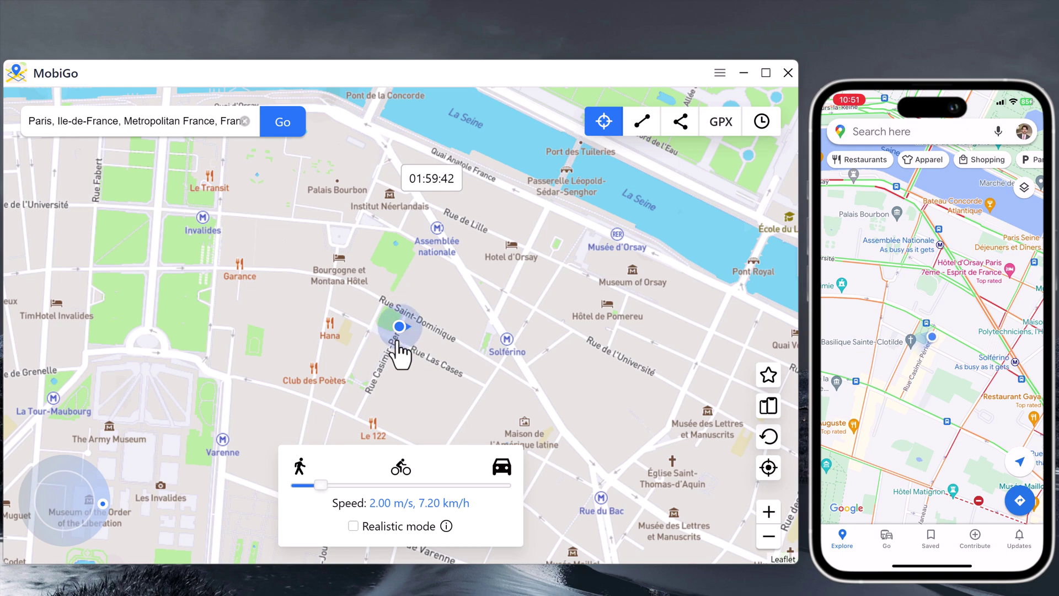
pyautogui.scroll(5, 401, 355)
pyautogui.scroll(-5, 405, 302)
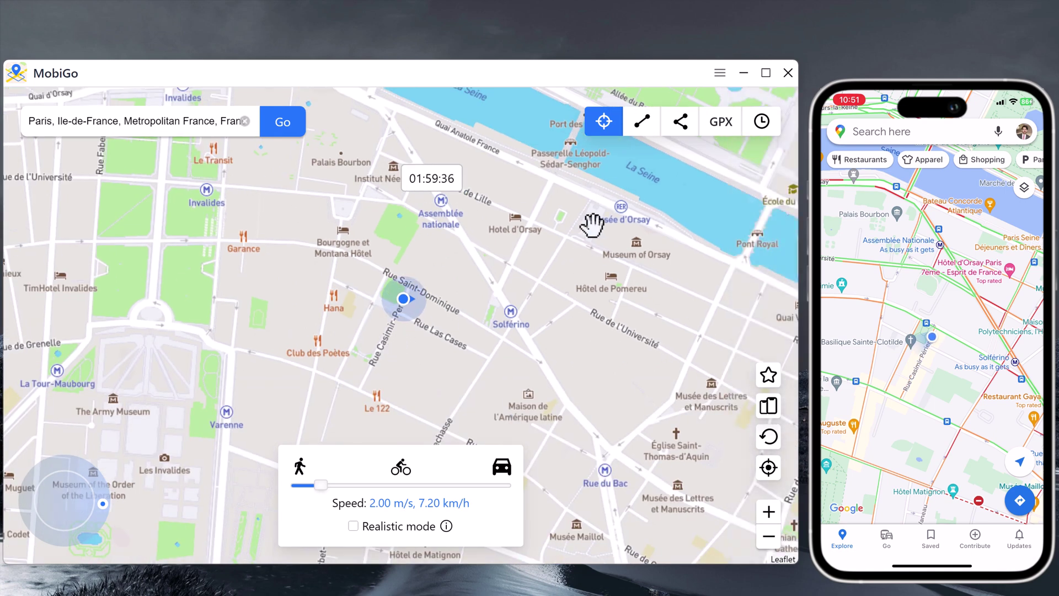
# Drive a one-stop route at the 36 km/h maximum to just north of Le 122.
pyautogui.click(645, 126)
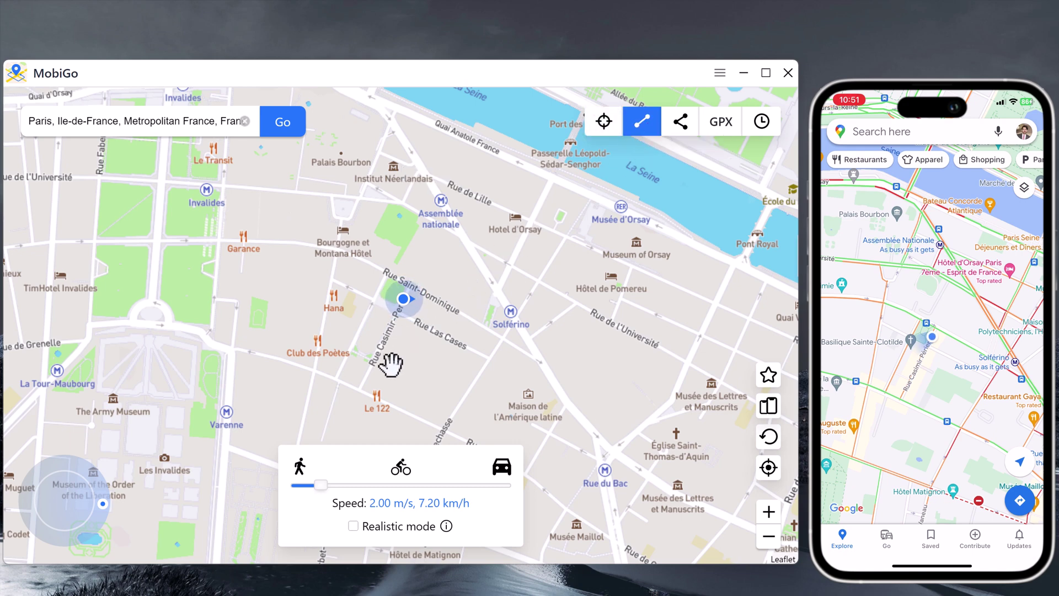
pyautogui.moveTo(365, 380); pyautogui.dragTo(361, 406)
pyautogui.click(362, 406)
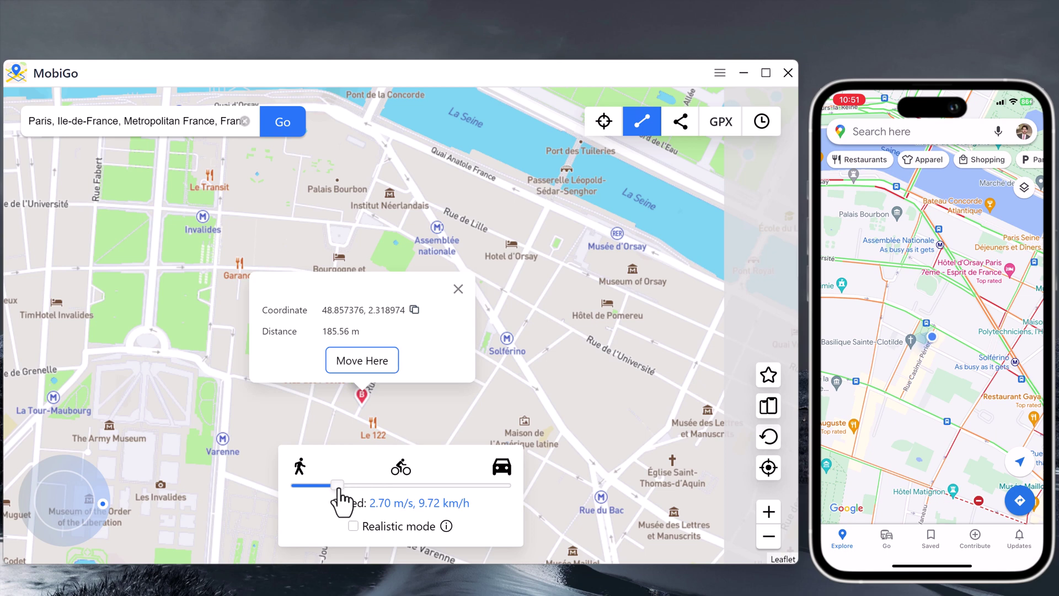
pyautogui.moveTo(338, 488); pyautogui.dragTo(510, 498)
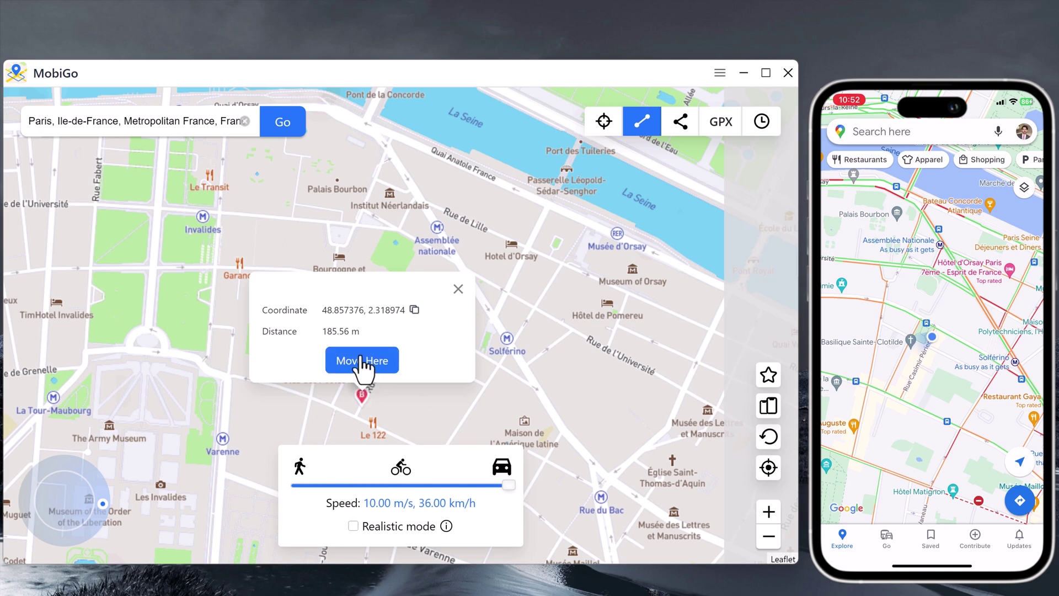
pyautogui.click(346, 343)
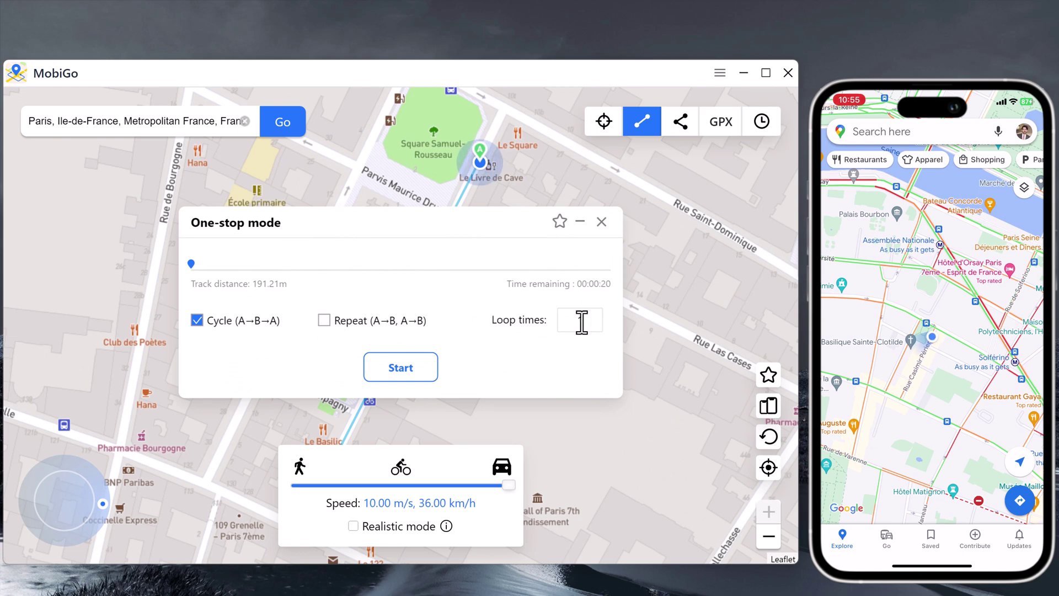
pyautogui.click(402, 370)
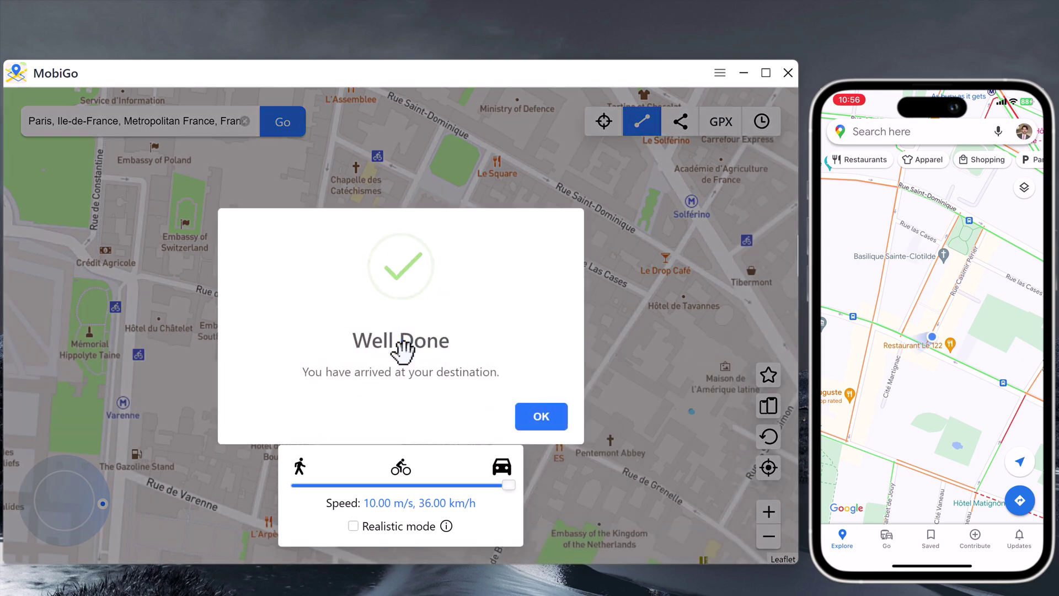
pyautogui.click(542, 426)
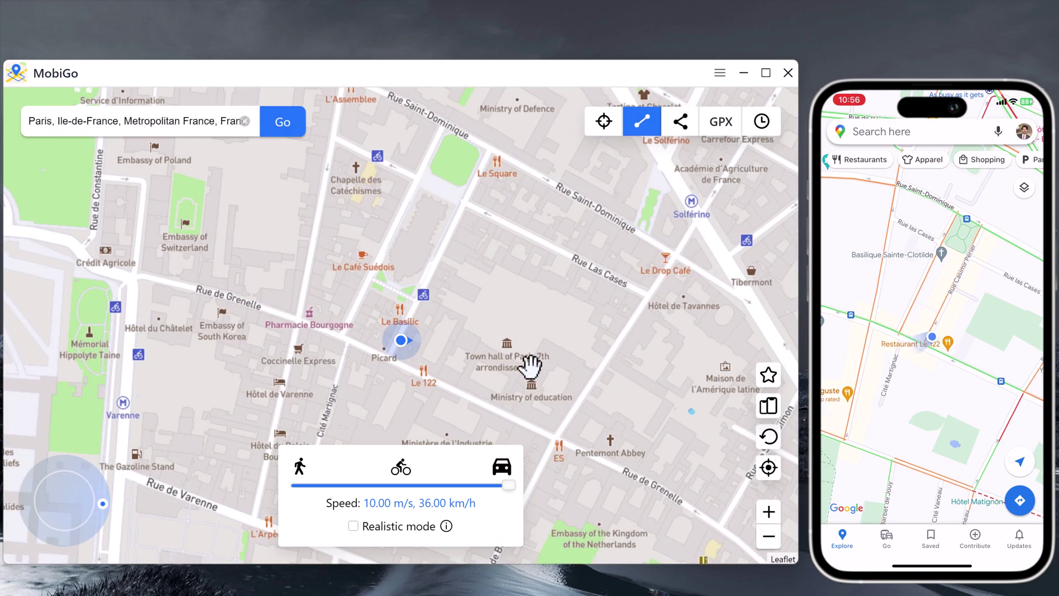
# Drive a multi-stop route through two waypoints, with the final stop on Cité Martignac.
pyautogui.click(686, 128)
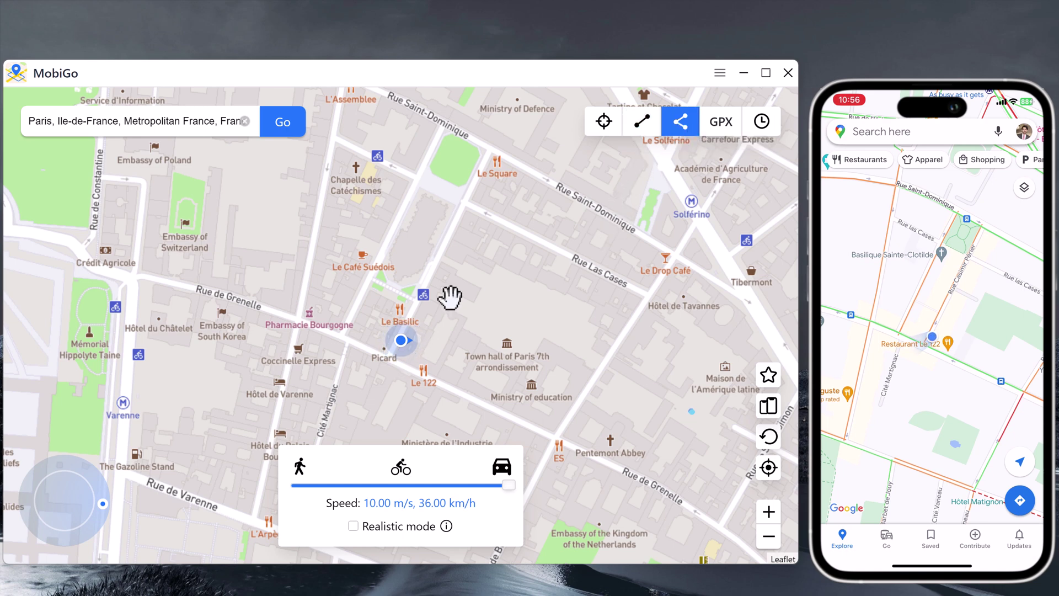
pyautogui.click(386, 346)
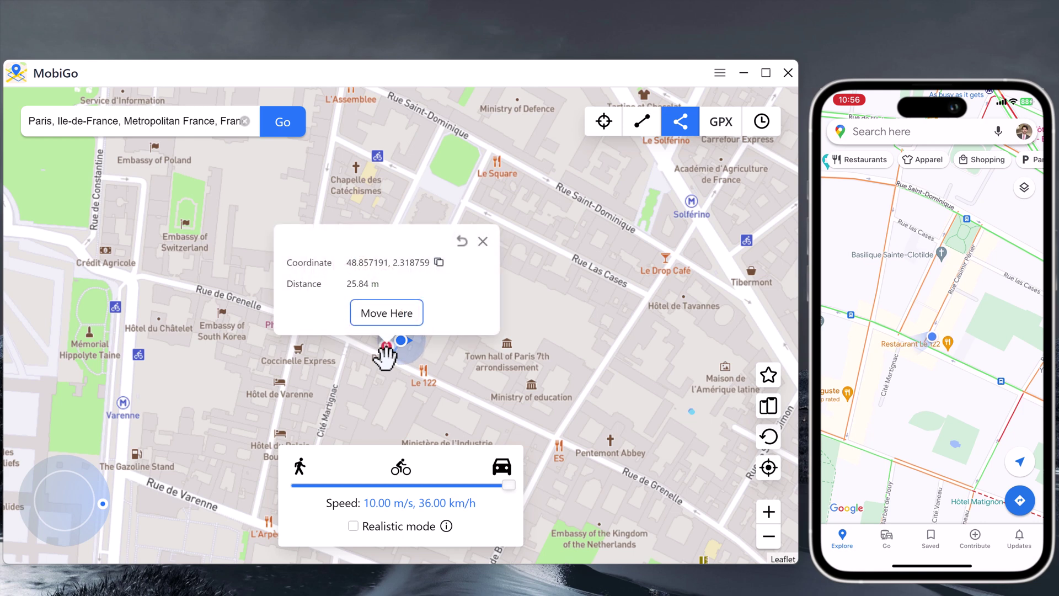
pyautogui.click(350, 336)
pyautogui.click(335, 374)
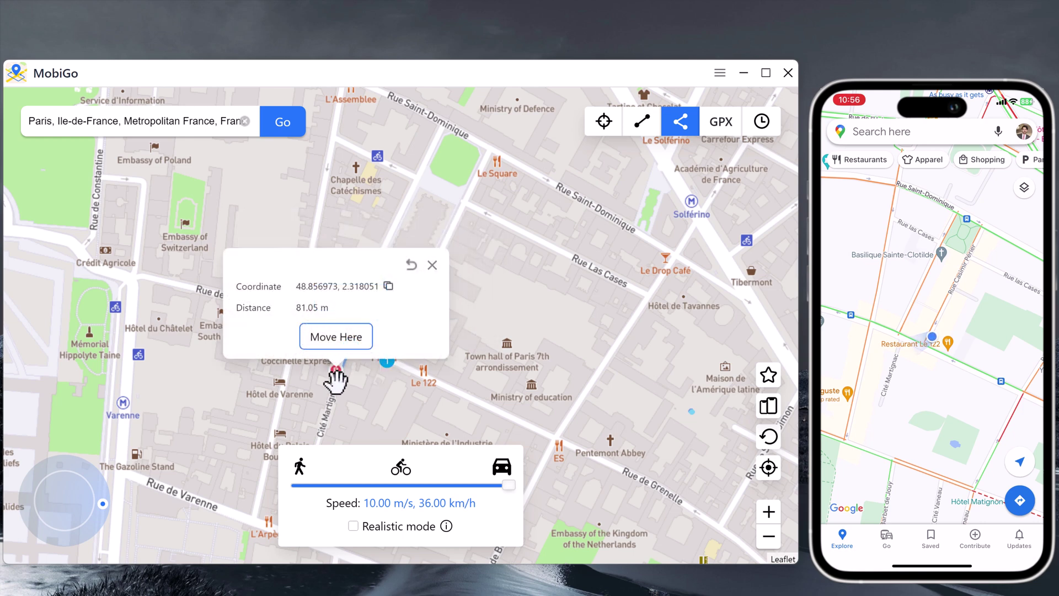
pyautogui.click(345, 338)
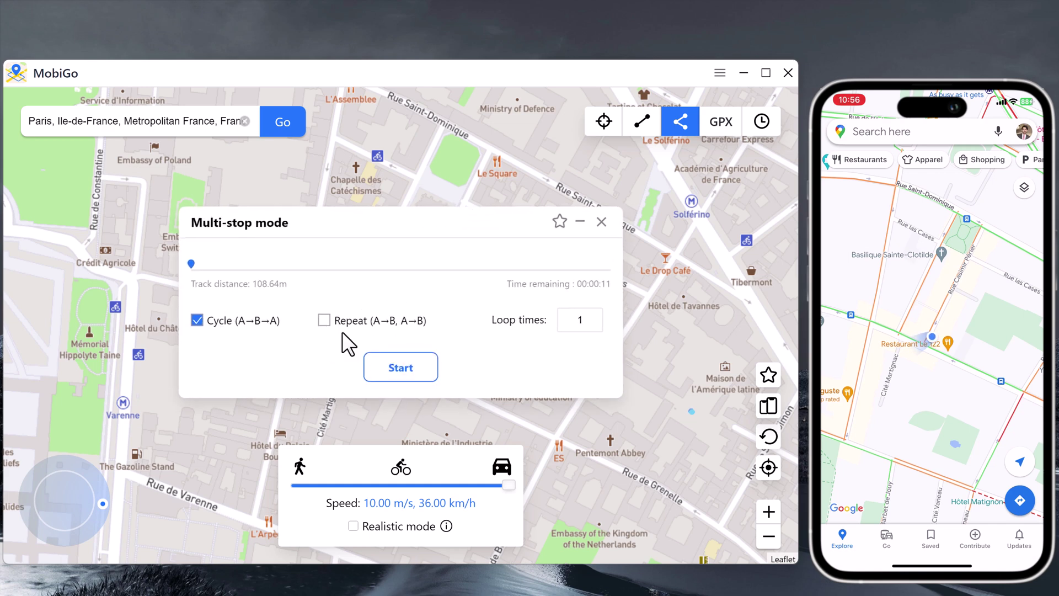
pyautogui.click(400, 368)
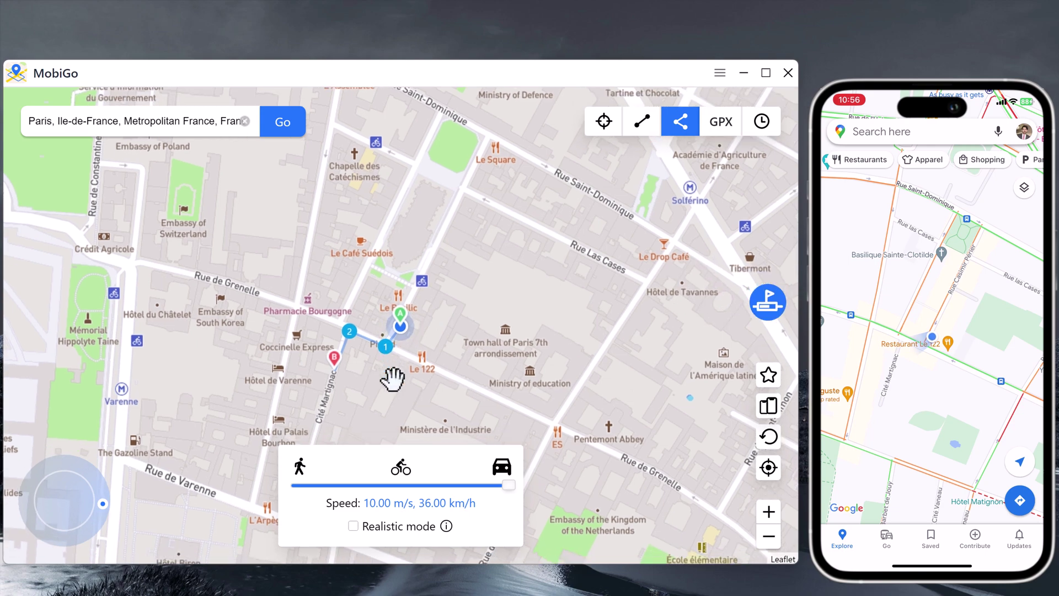
pyautogui.scroll(1, 393, 378)
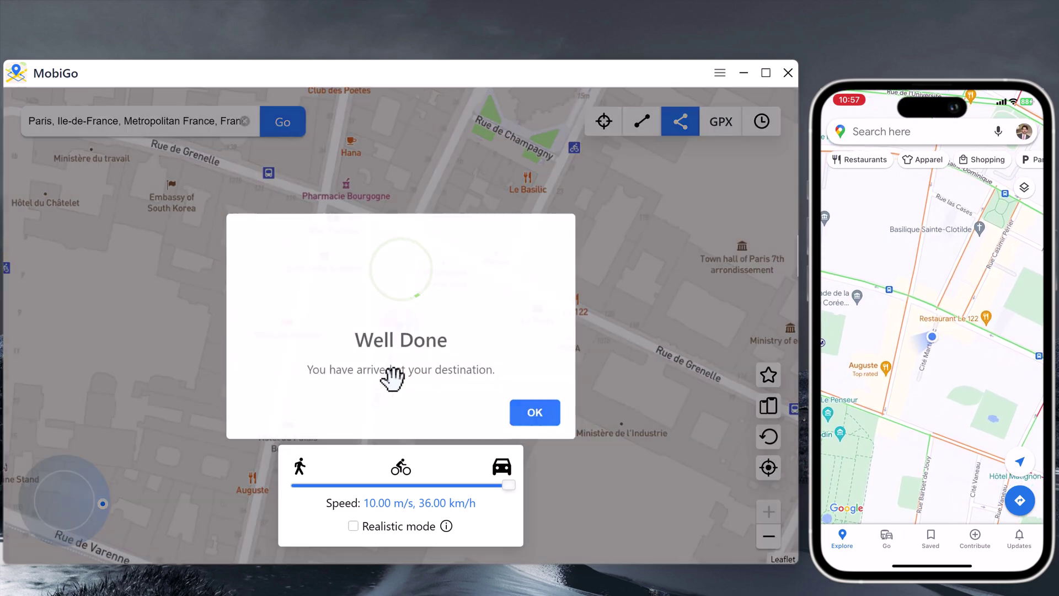
pyautogui.click(541, 416)
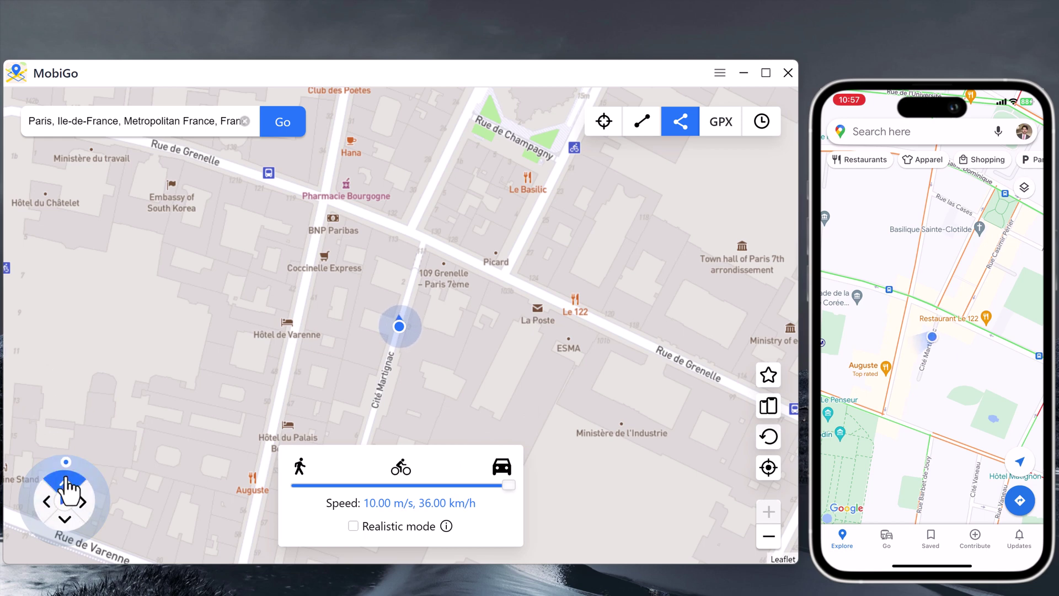
# Turn the joystick heading to face east and zoom the map out one level.
pyautogui.moveTo(68, 488)
pyautogui.mouseDown()
pyautogui.moveTo(97, 379)
pyautogui.moveTo(105, 499)
pyautogui.mouseUp()
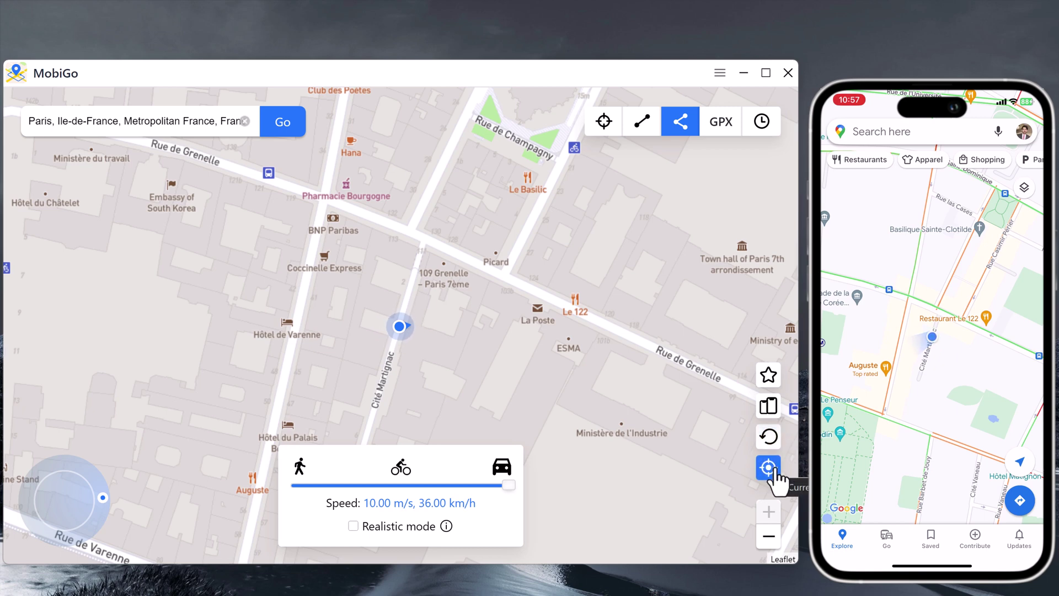
pyautogui.click(761, 543)
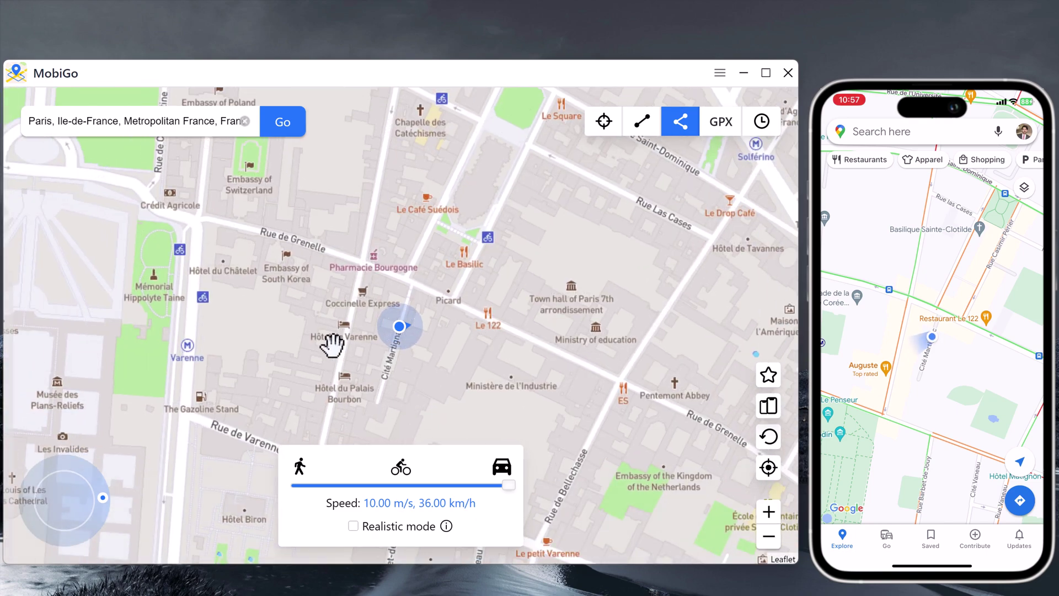